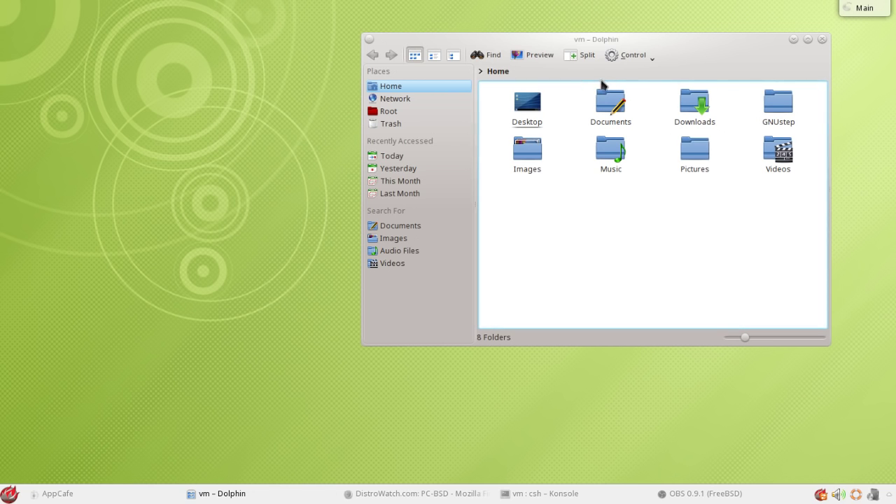
- Switch to Konsole, read the About and Report Bugs or Wishes pages of its About KDE information, and close it
left_click_drag(609, 42, 606, 36)
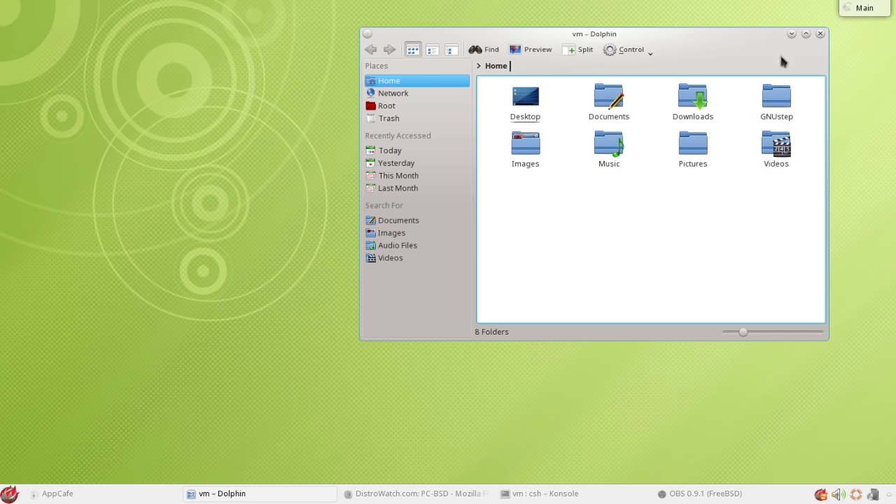
left_click(557, 495)
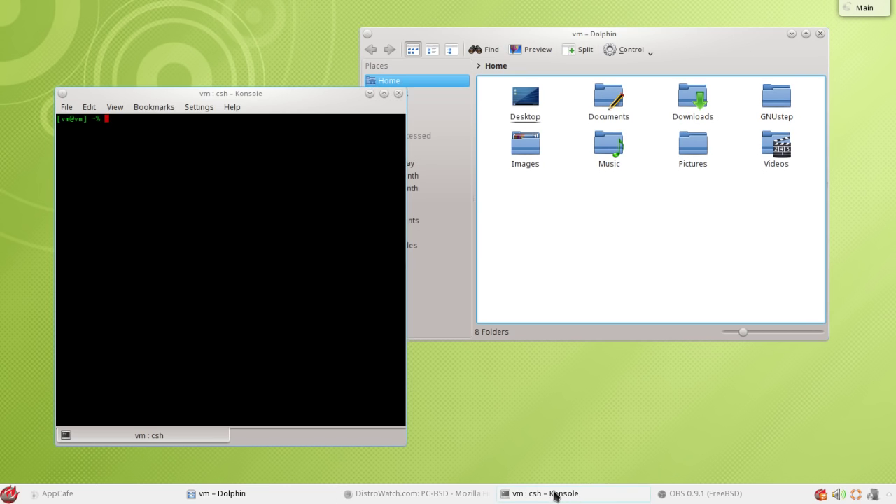
left_click(350, 84)
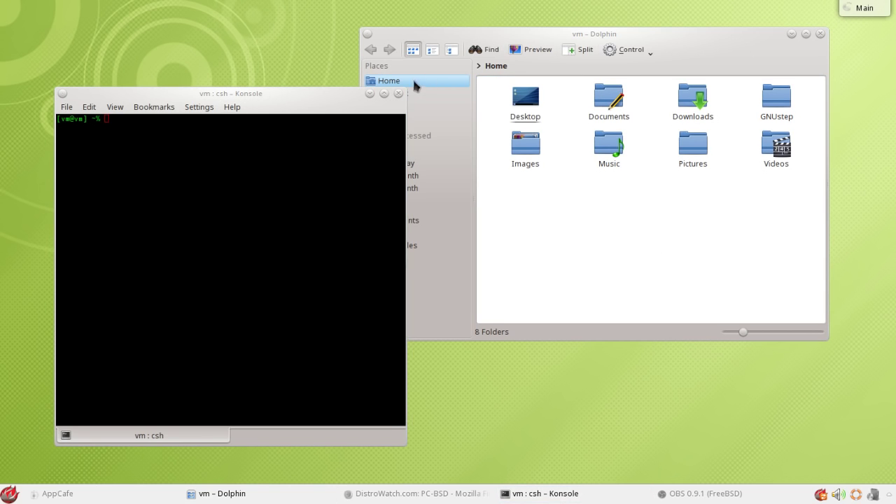
left_click(235, 107)
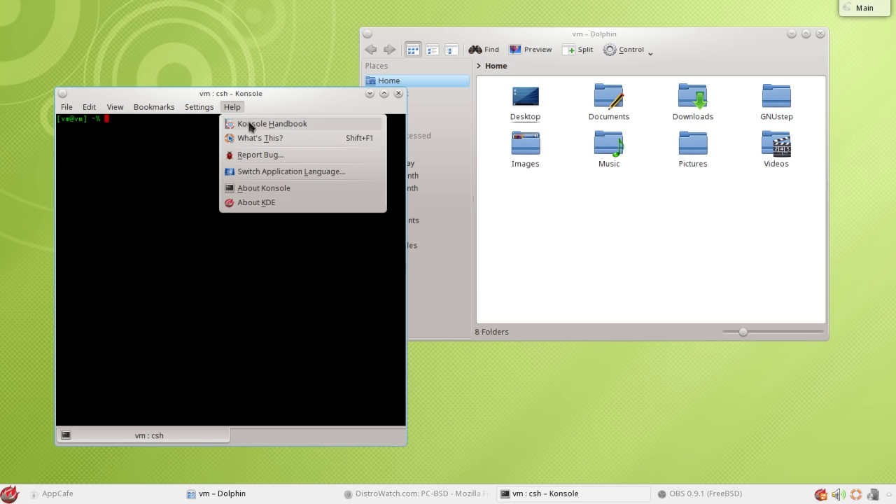
left_click(255, 203)
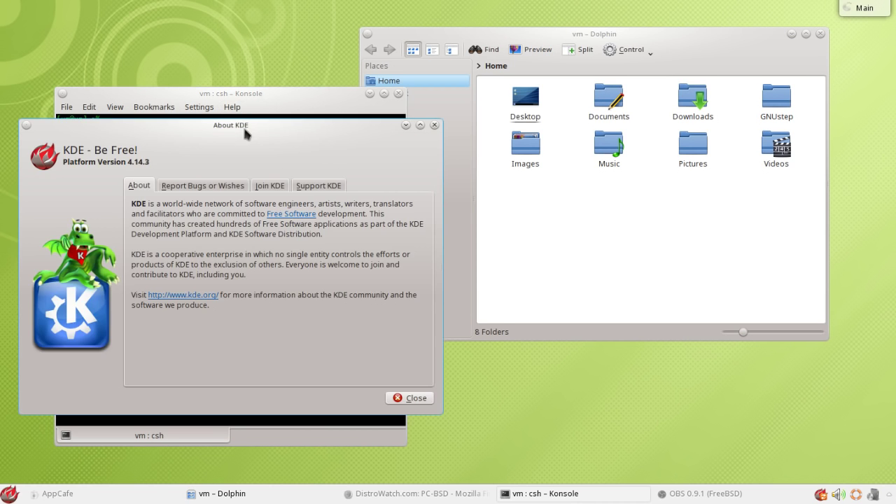
left_click_drag(238, 120, 583, 54)
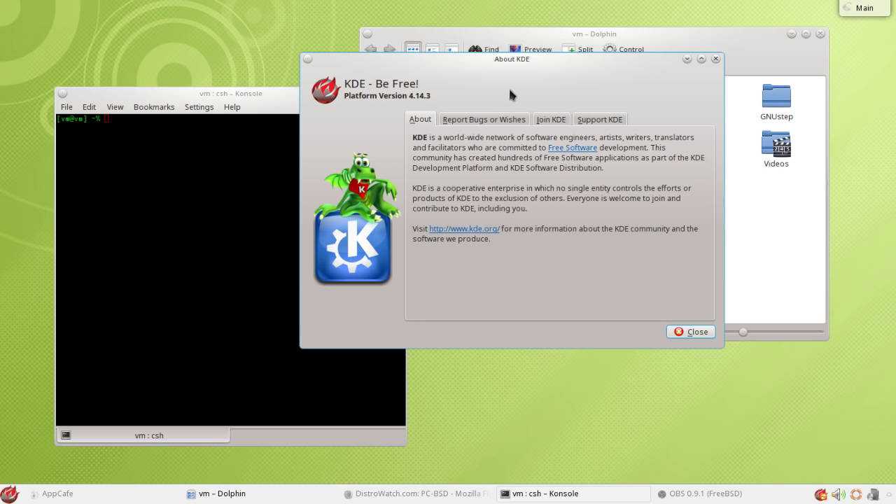
left_click(472, 123)
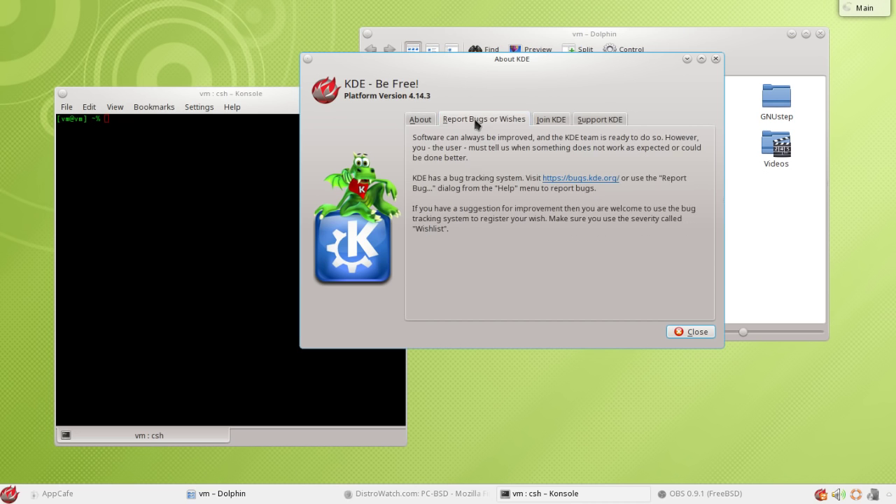
left_click(428, 119)
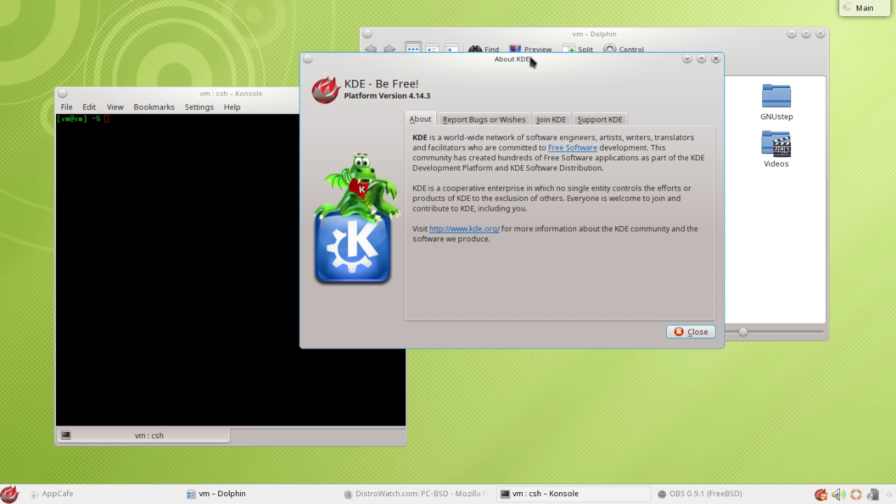
left_click(695, 332)
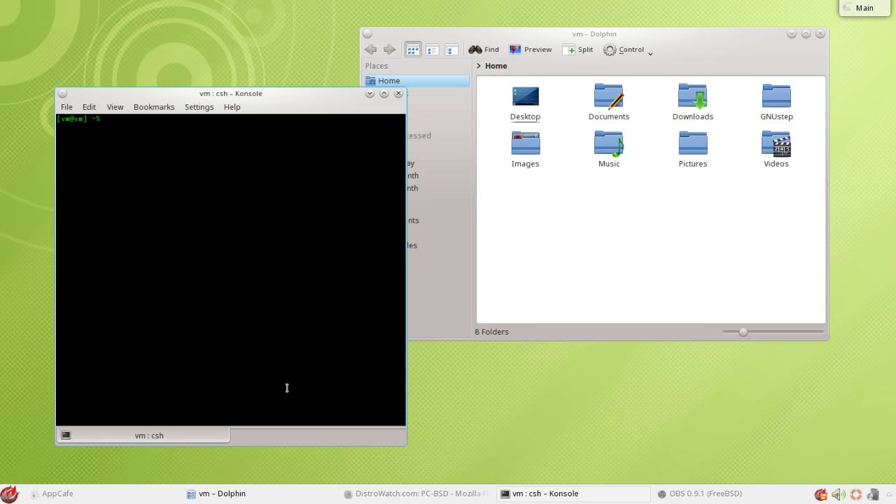
- Switch to AppCafe, maximize it, look through the installed applications, view the obs-studio details, and close AppCafe
left_click(98, 496)
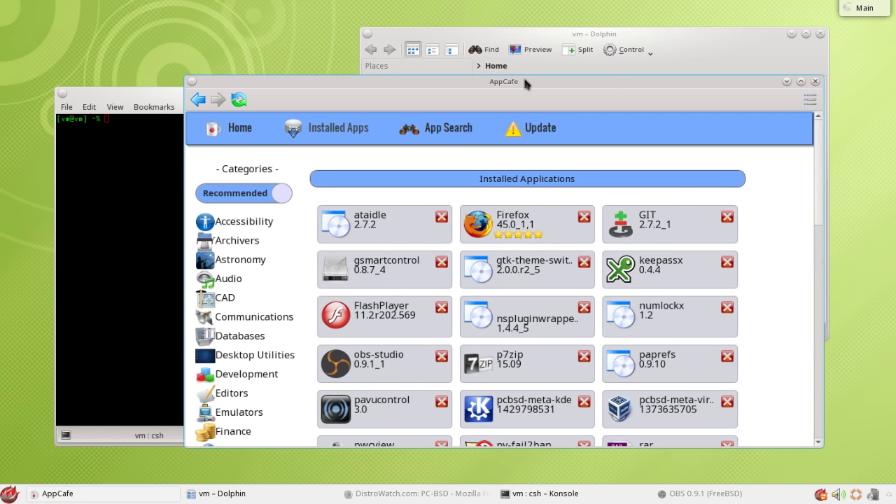
left_click_drag(523, 75, 498, 37)
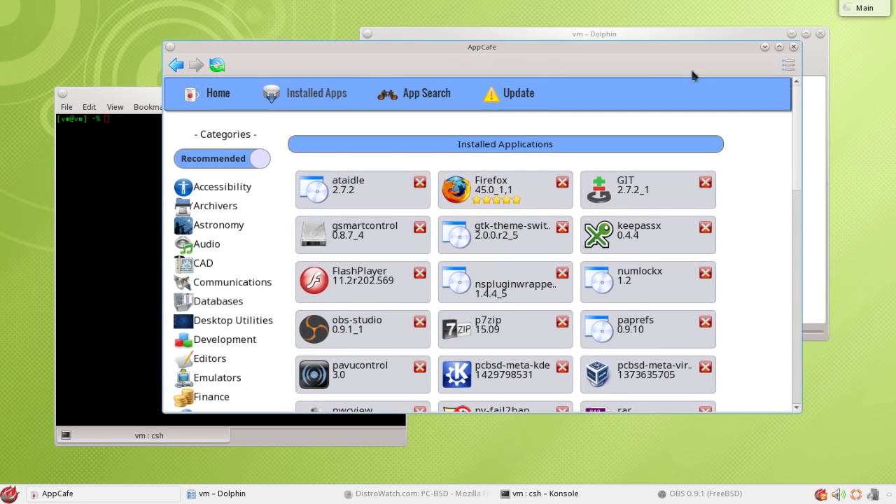
left_click(779, 46)
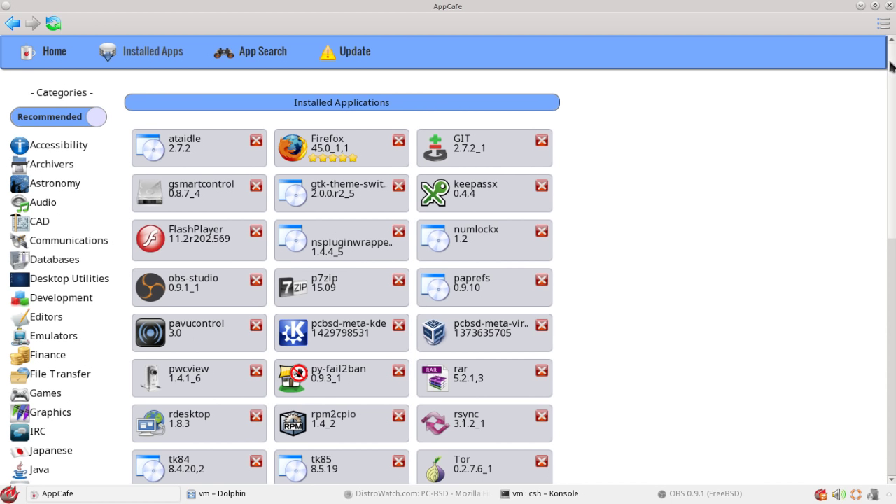
mouse_move(889, 68)
left_mouse_down()
mouse_move(877, 127)
mouse_move(875, 78)
left_mouse_up()
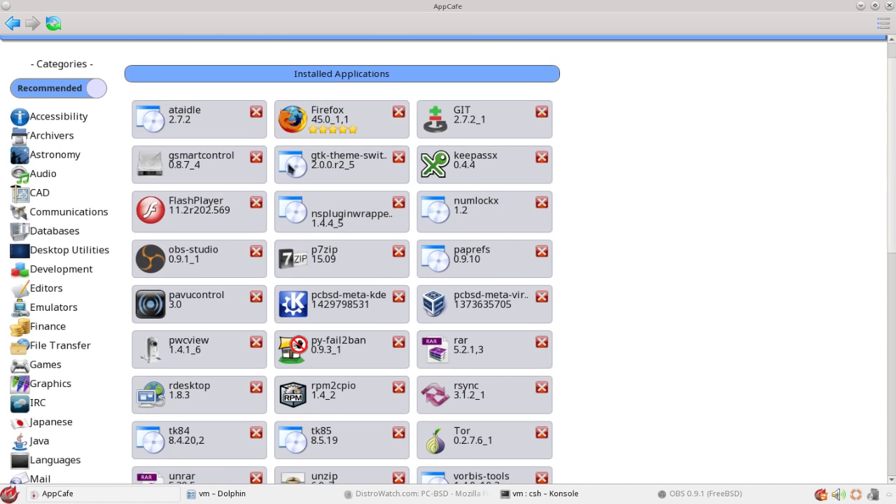
left_click(193, 262)
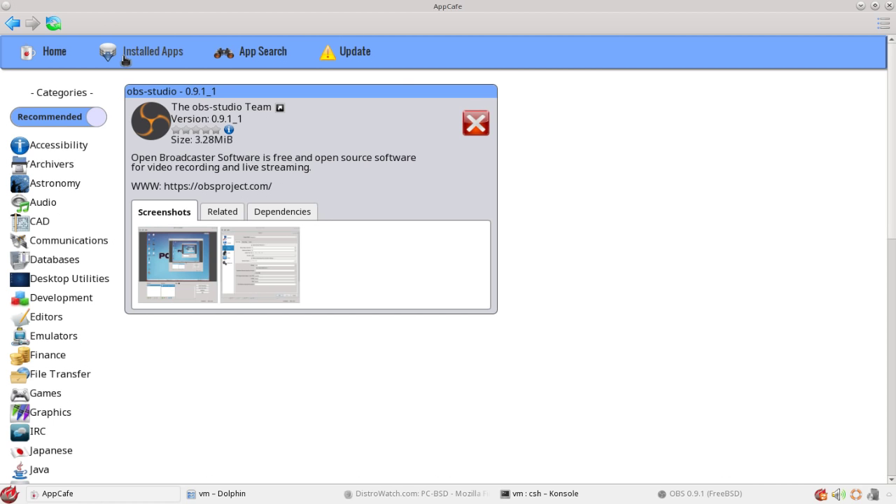
left_click(889, 6)
left_click_drag(320, 89, 303, 94)
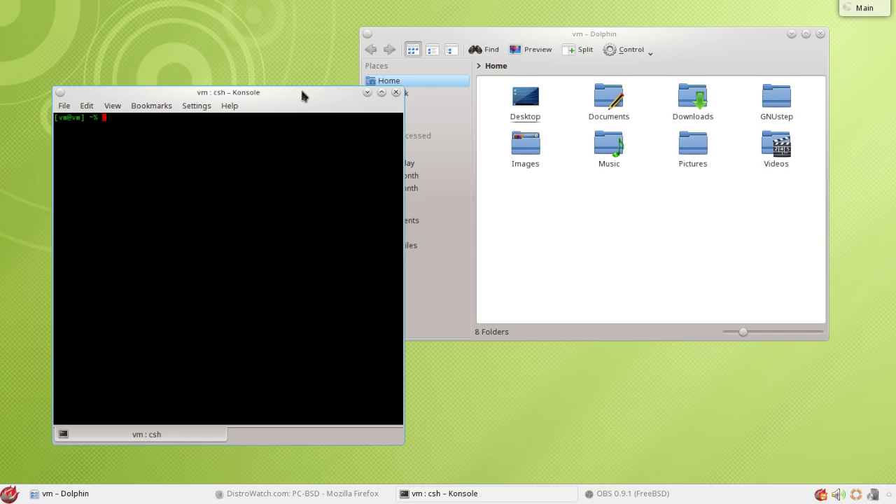
- Switch to OBS and add a new Screen Capture (XSHM) source for Screen 0 to the scene, accepting its default properties
left_click(620, 494)
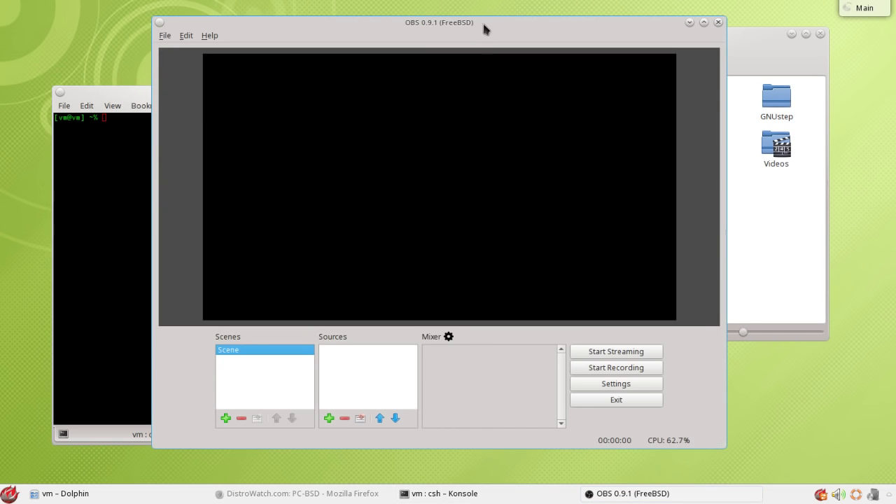
left_click_drag(482, 21, 480, 23)
left_click(327, 418)
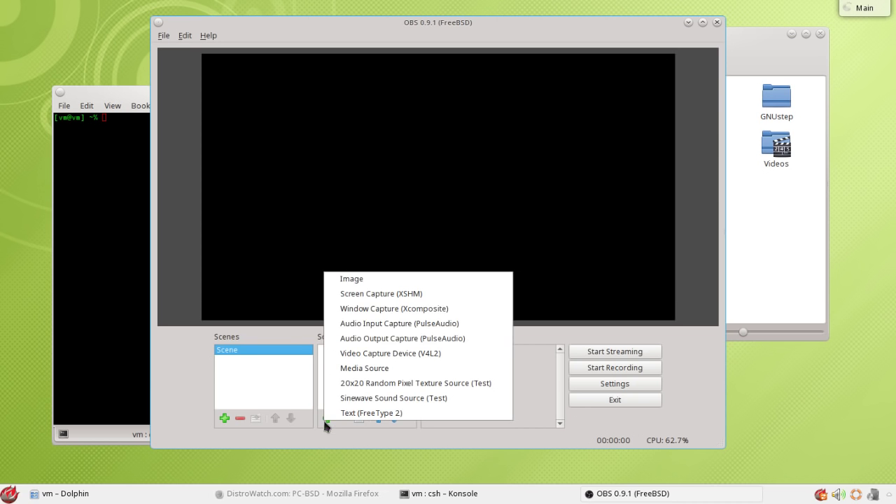
left_click(407, 295)
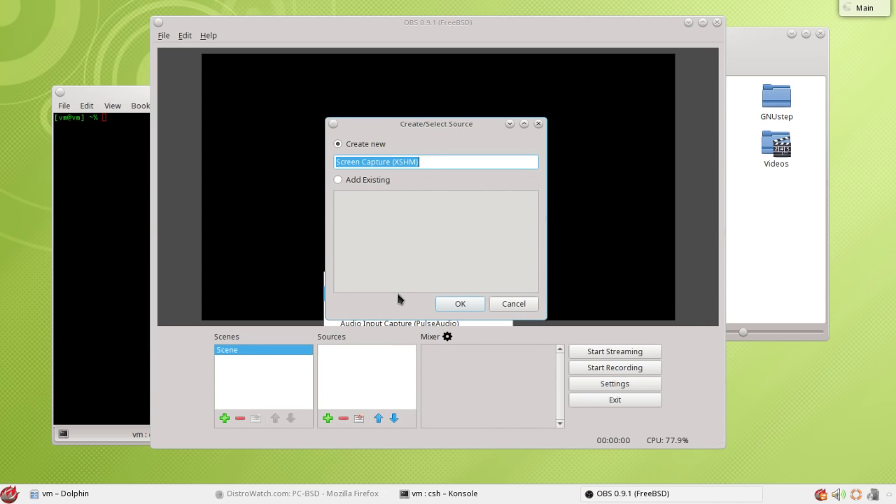
left_click(447, 303)
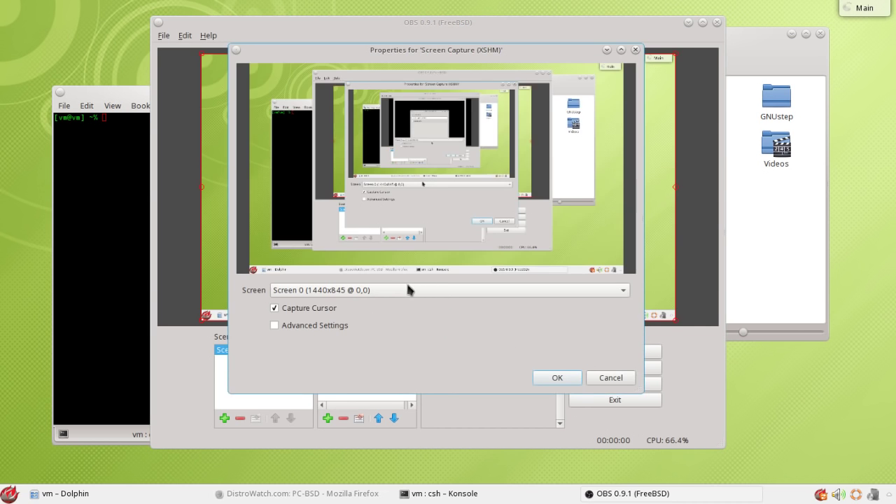
left_click(546, 381)
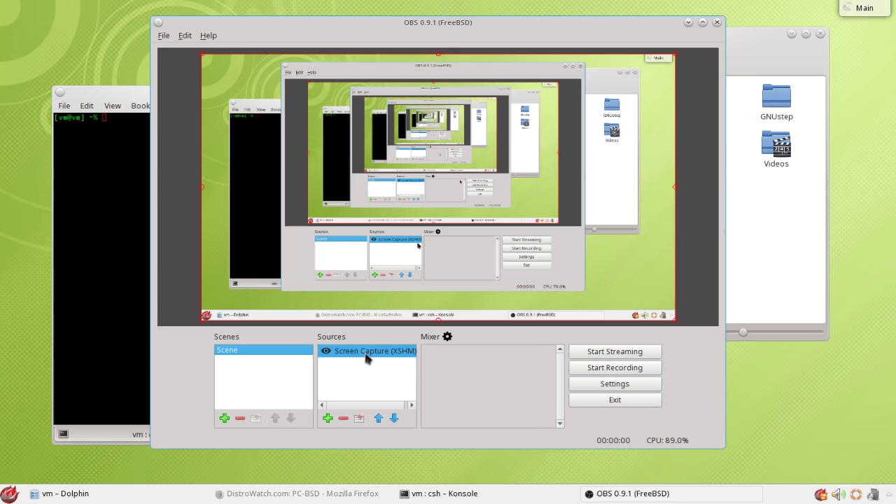
- Hide the Screen Capture (XSHM) source in the scene and exit OBS
left_click(326, 351)
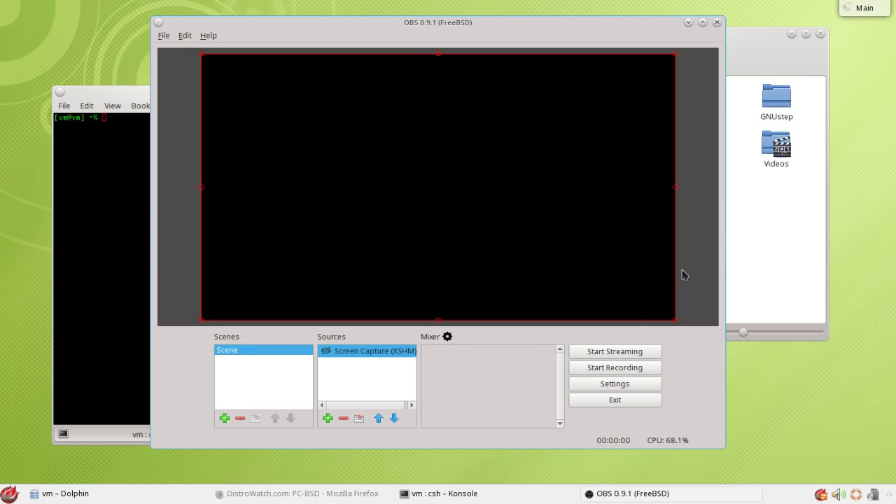
left_click(683, 308)
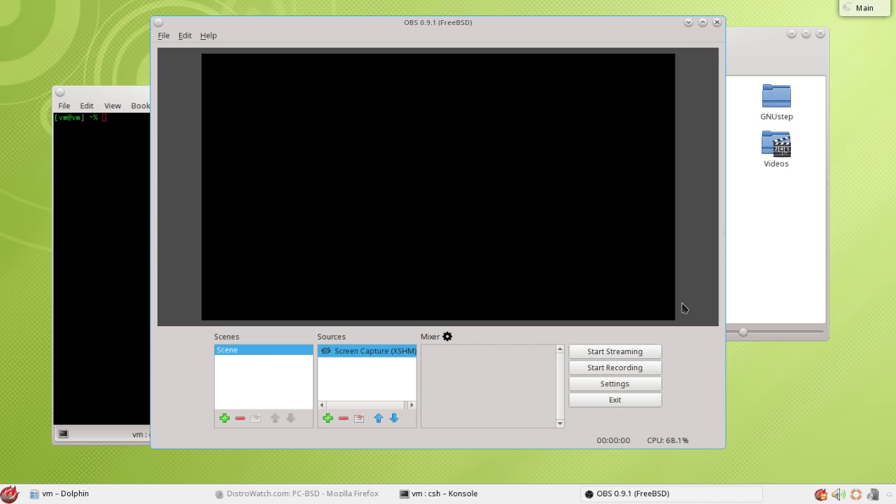
left_click(610, 400)
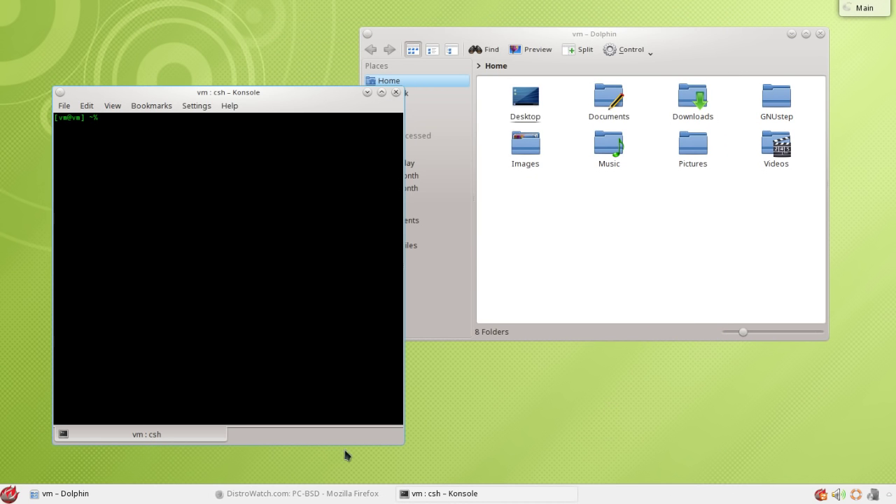
- Switch to Firefox and look through the PC-BSD summary on its DistroWatch page
left_click(319, 494)
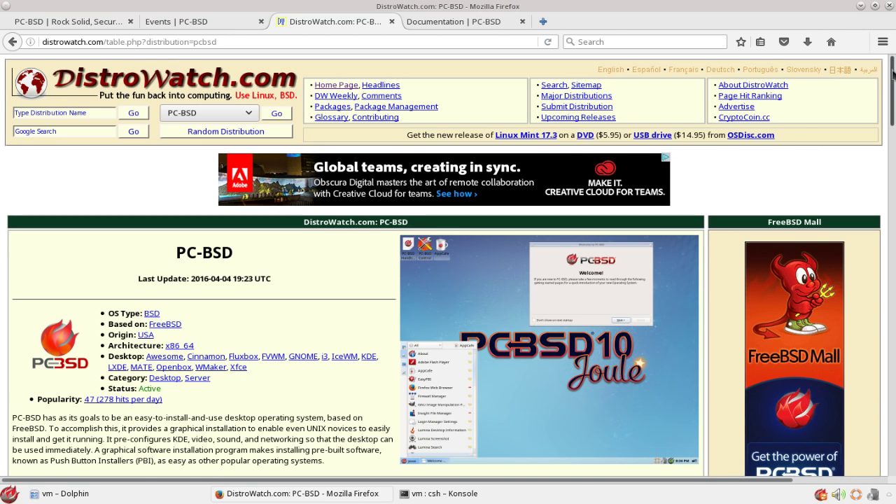
scroll(893, 88, "down", 4)
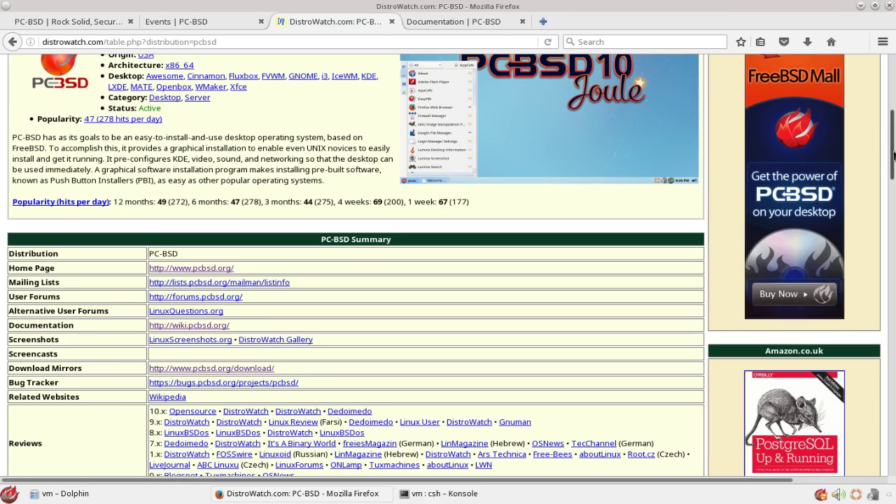
scroll(892, 203, "down", 3)
left_click_drag(892, 203, 892, 119)
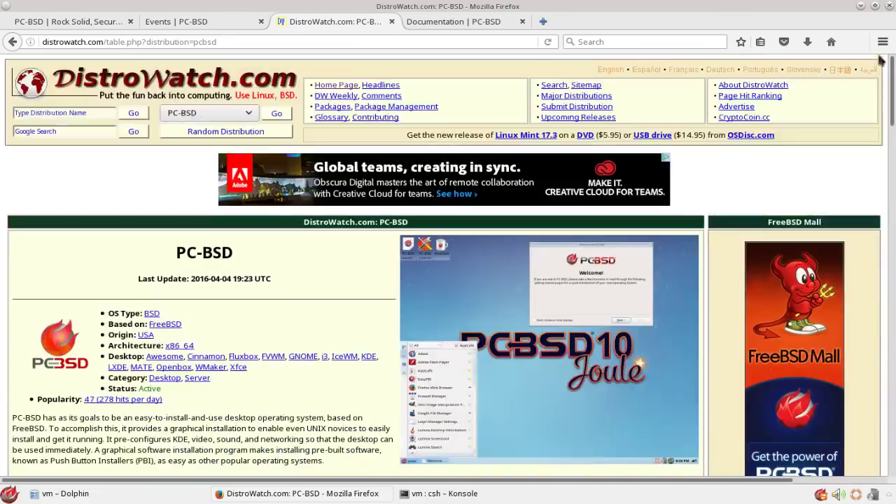
- Open the DistroWatch home page in a new tab and examine the Page Hit Ranking for the last 6 months down to PC-BSD
right_click(200, 78)
left_click(217, 86)
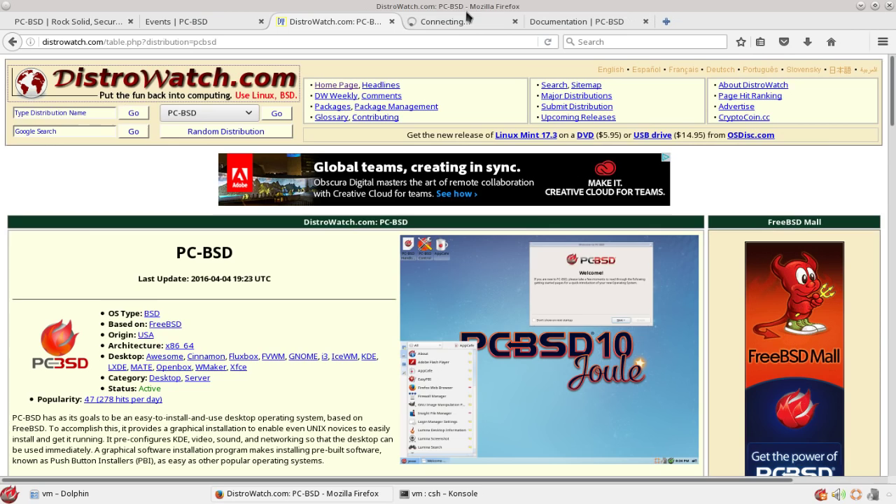
left_click(456, 25)
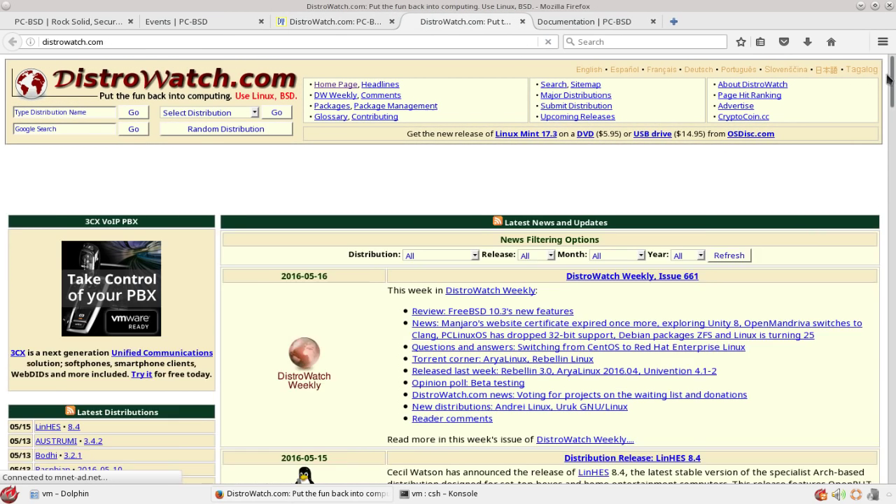
left_click_drag(889, 79, 893, 165)
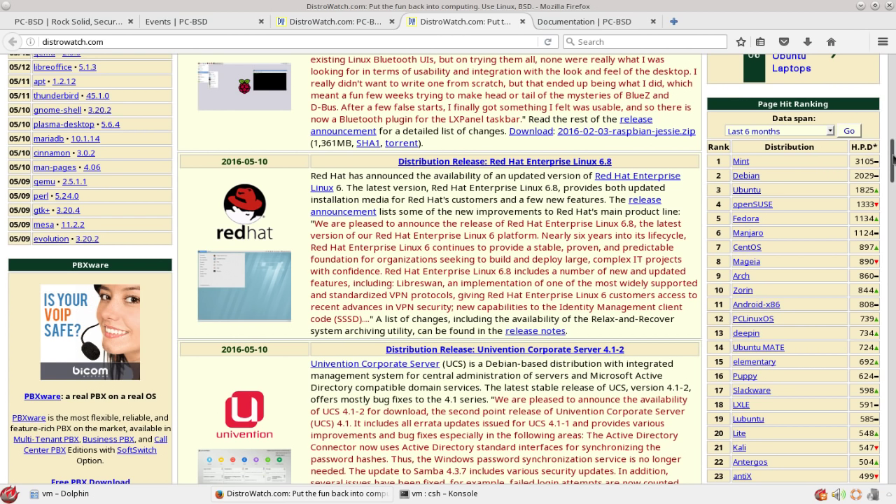
left_click_drag(892, 160, 893, 161)
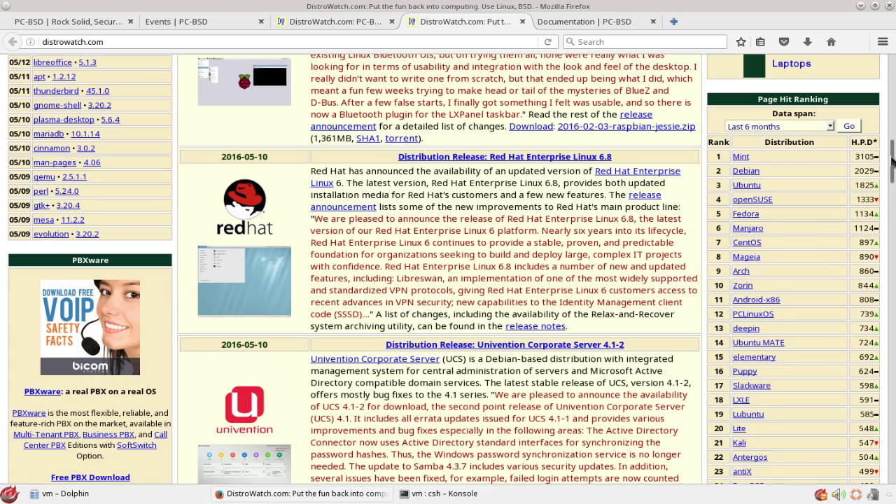
left_click_drag(893, 160, 888, 227)
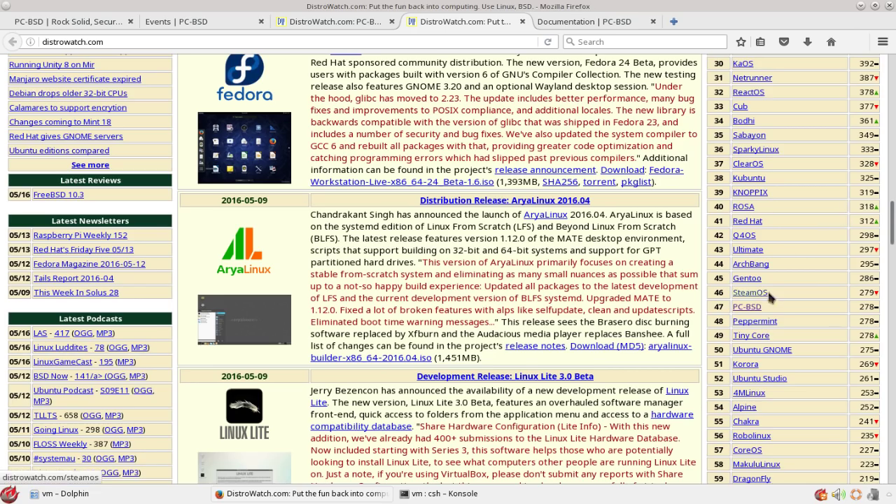
left_click_drag(891, 225, 887, 196)
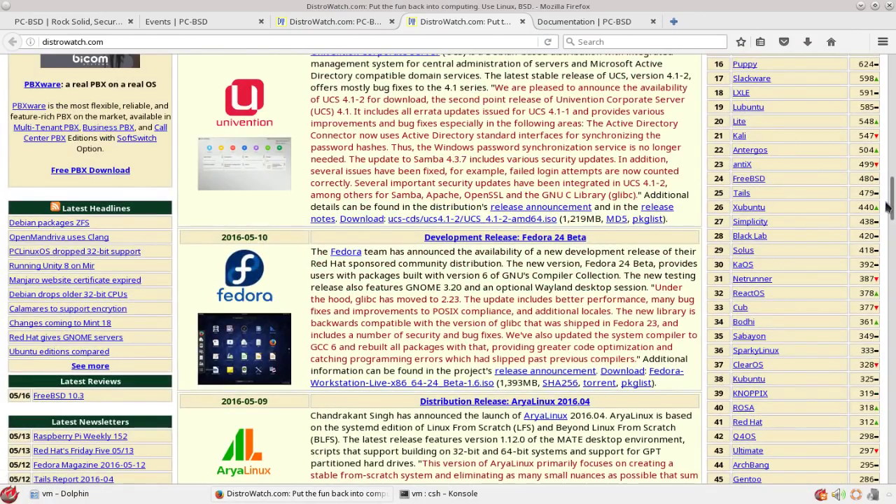
left_click_drag(889, 204, 879, 73)
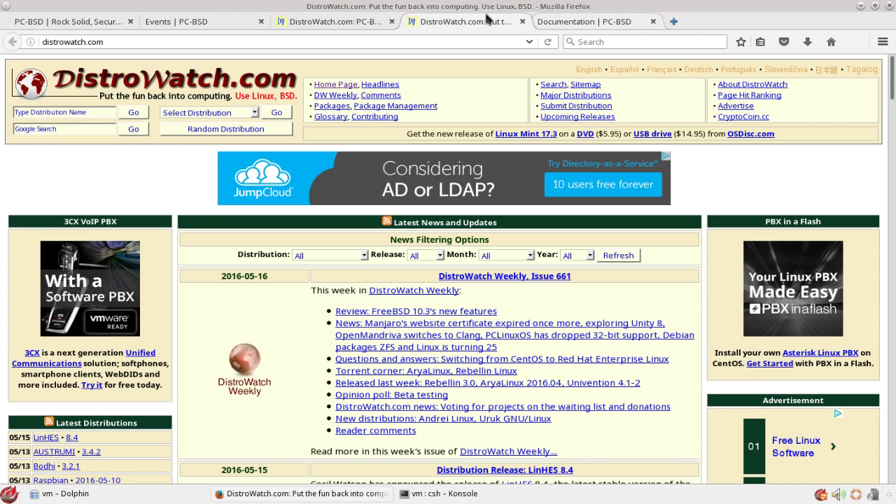
- View the PC-BSD Documentation page with its released User Guide versions and load the page again from the site's own link
left_click(593, 23)
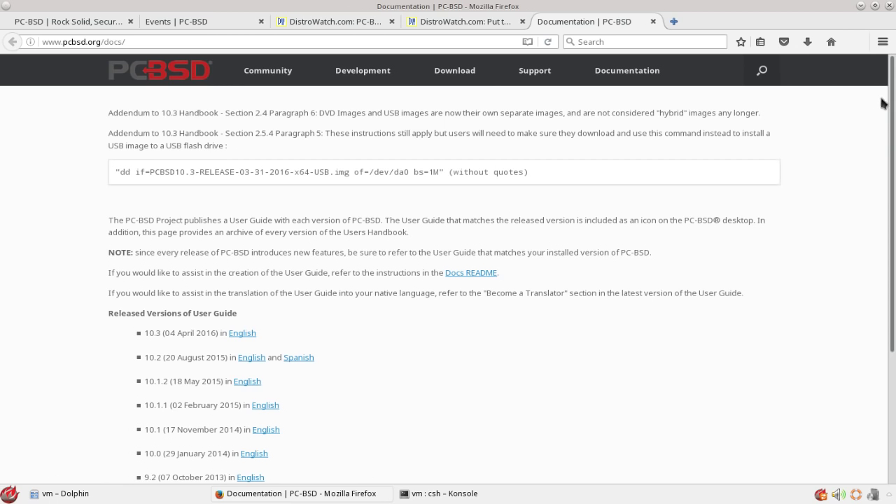
scroll(881, 147, "down", 2)
scroll(881, 147, "up", 2)
left_click(620, 84)
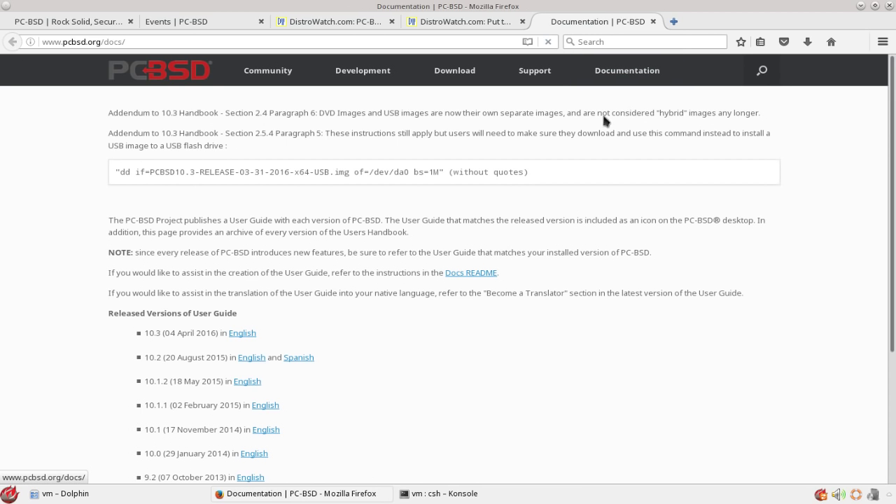
- Open the Docs README on GitHub, read through its documentation build requirements and instructions, and minimize Firefox
left_click(469, 278)
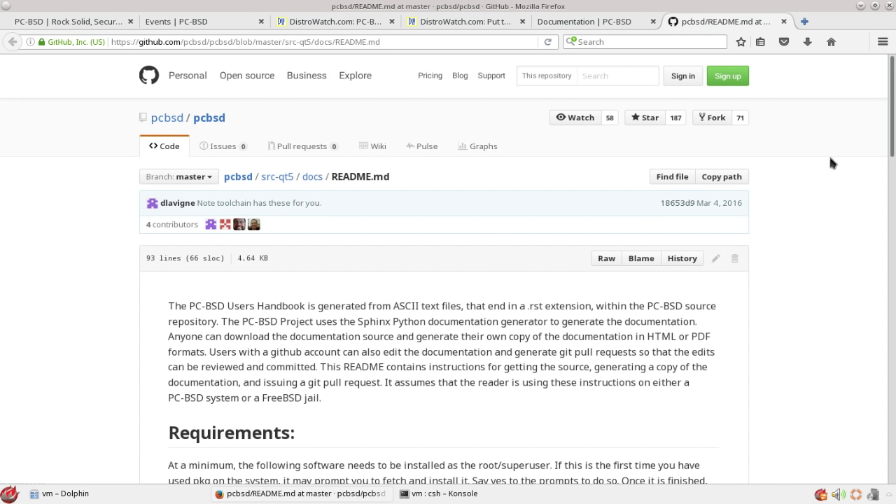
scroll(893, 83, "down", 5)
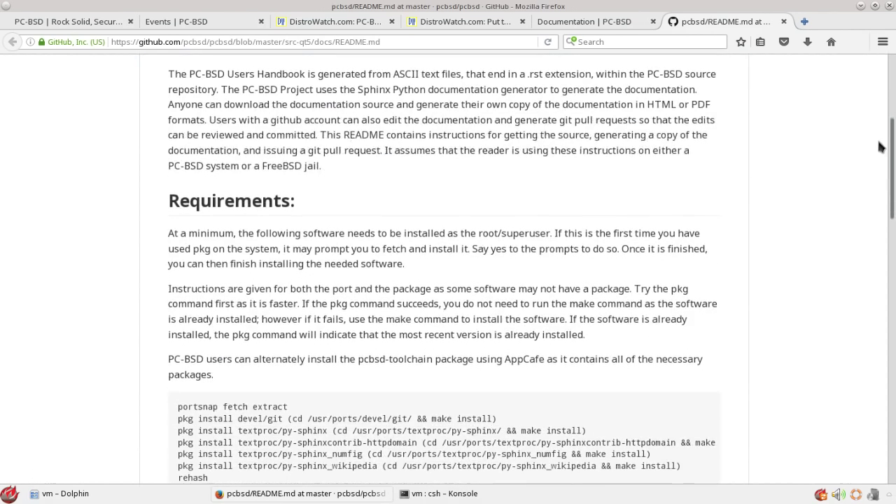
scroll(872, 228, "down", 4)
scroll(872, 227, "down", 3)
scroll(869, 176, "up", 15)
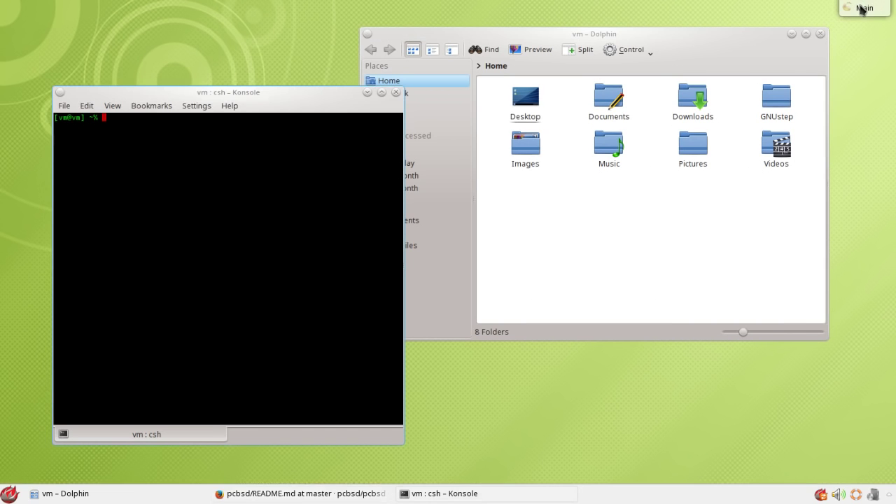
left_click(862, 7)
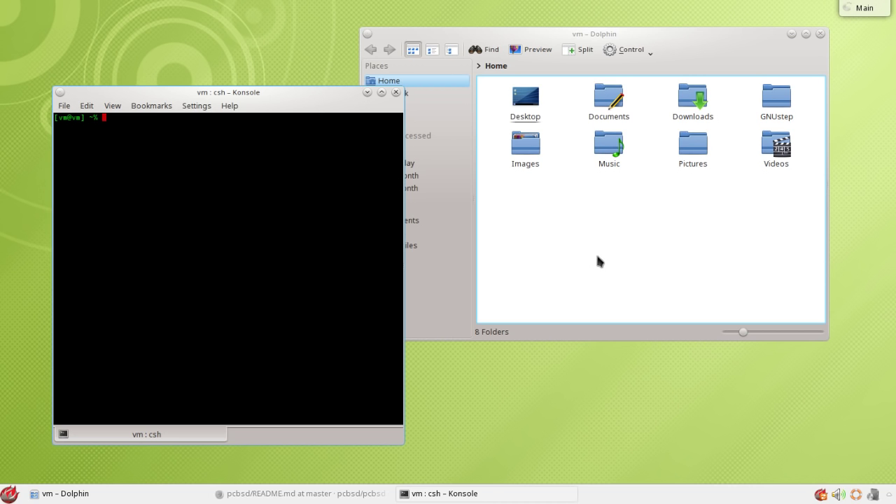
- Look through the installed applications in the Graphics and Internet categories of the application launcher
left_click(10, 493)
left_click(83, 461)
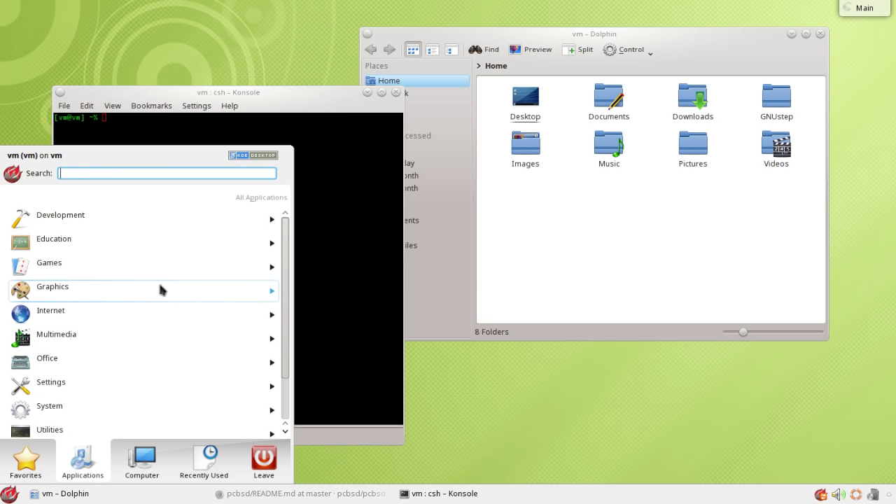
left_click(89, 291)
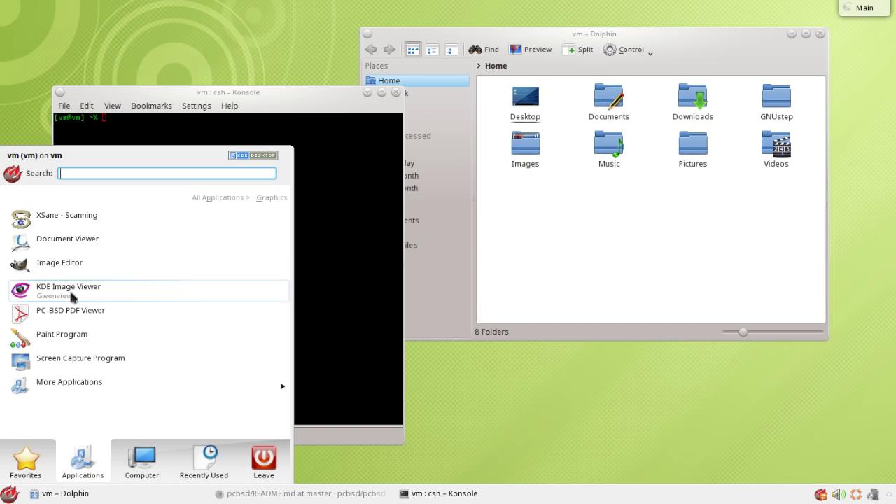
left_click(217, 197)
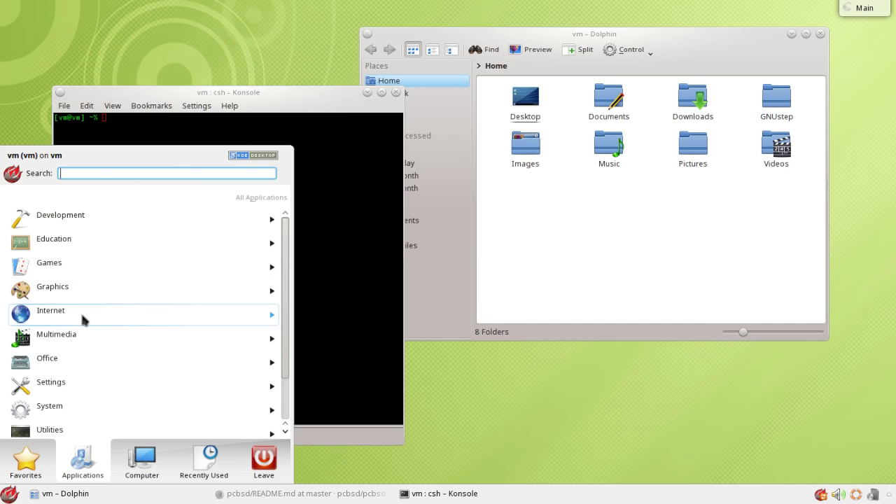
left_click(81, 315)
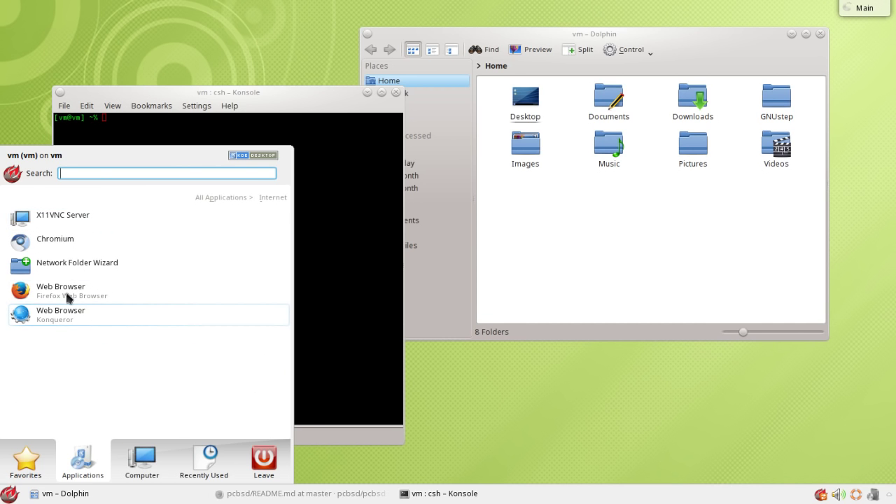
left_click(217, 199)
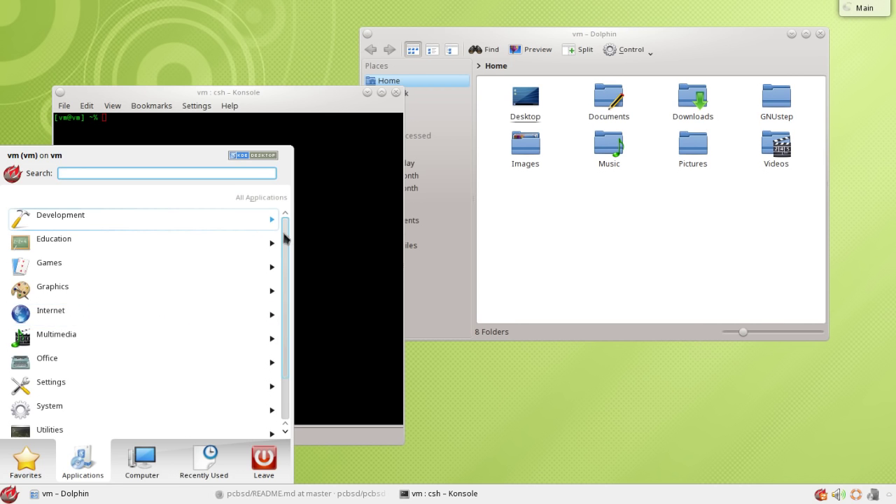
- Look through the whole Utilities category of installed applications and close the application launcher
left_click_drag(284, 239, 284, 260)
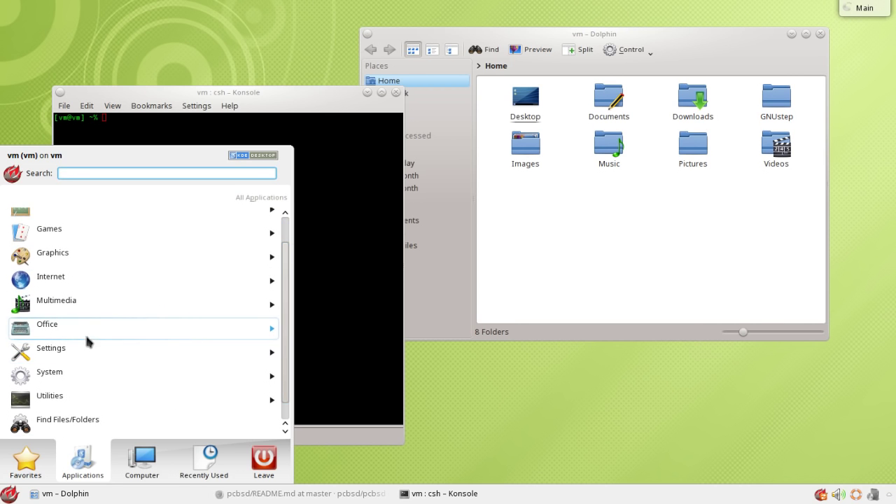
left_click(70, 396)
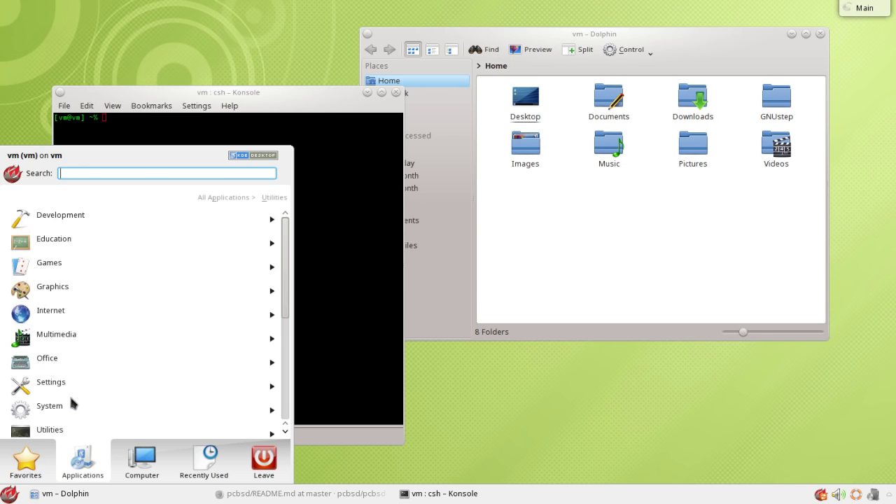
left_click_drag(292, 259, 286, 367)
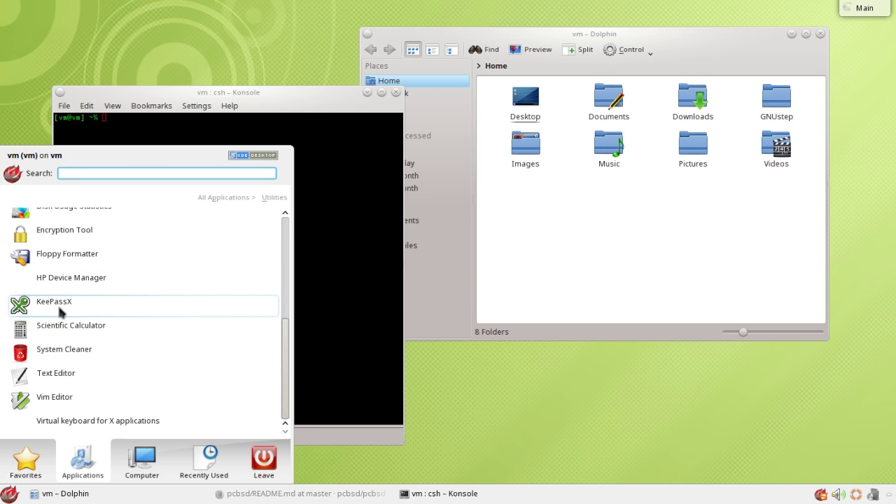
left_click(548, 402)
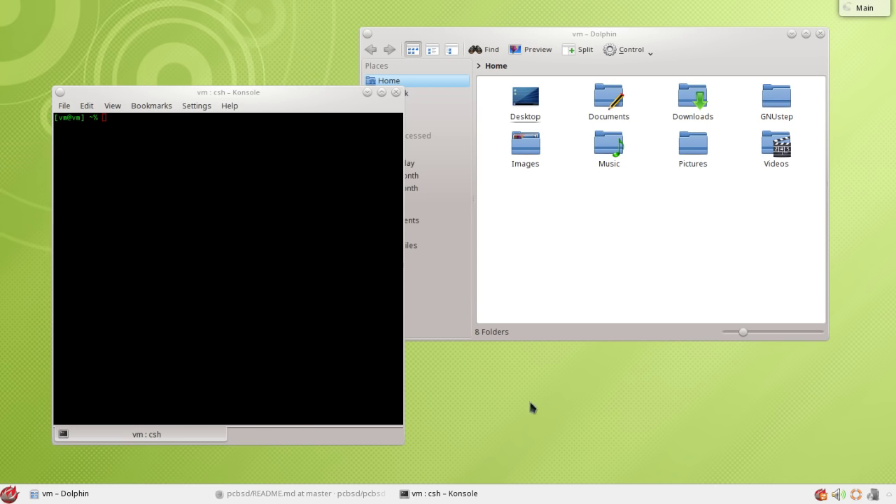